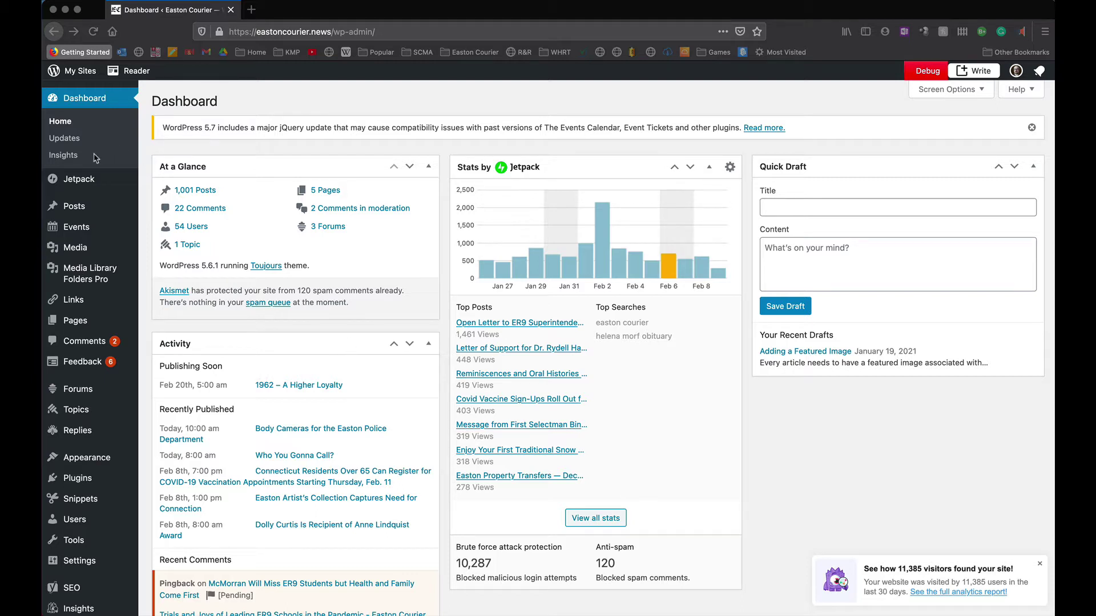
Open the All Events list and scroll through it to review the 3 pending events
click(81, 230)
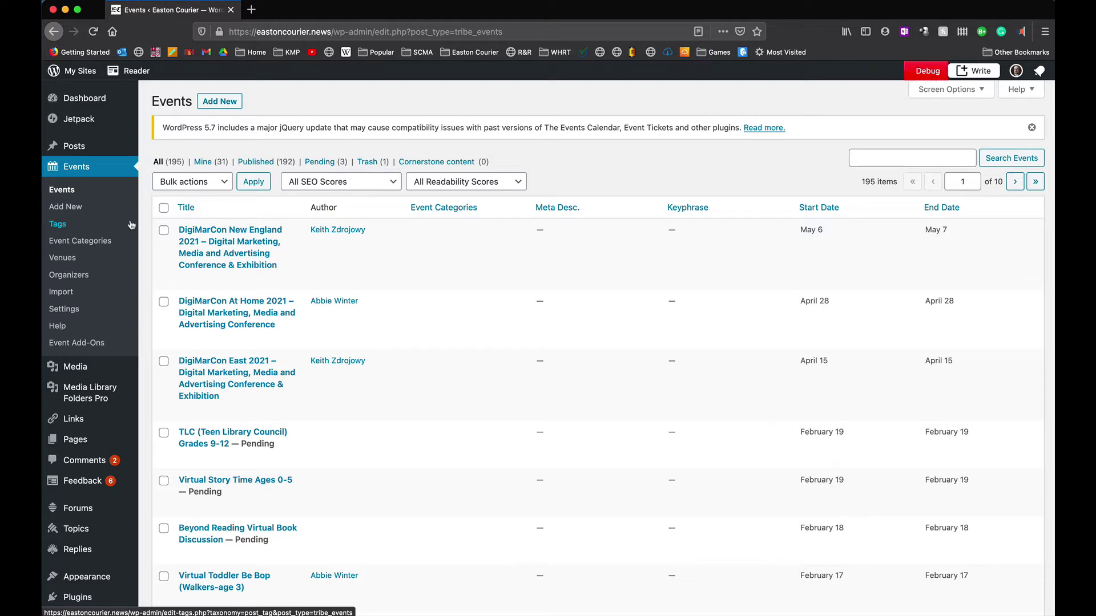
scroll(334, 308, down, 3)
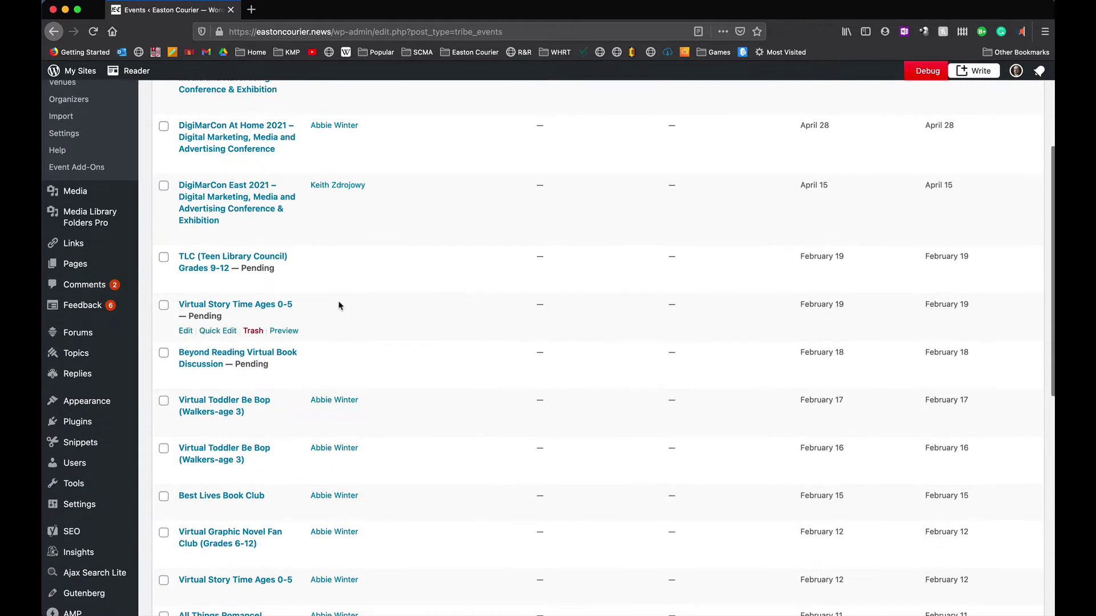
scroll(338, 307, up, 2)
scroll(338, 307, up, 2)
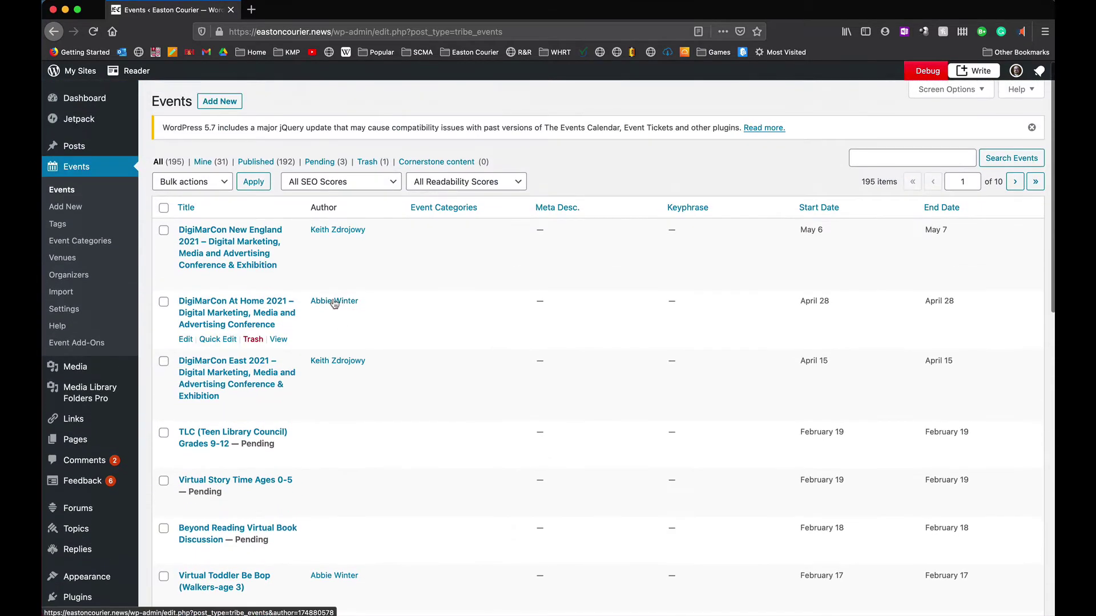
Filter to the 3 pending events and open 'Beyond Reading Virtual Book Discussion' in a new tab
click(320, 163)
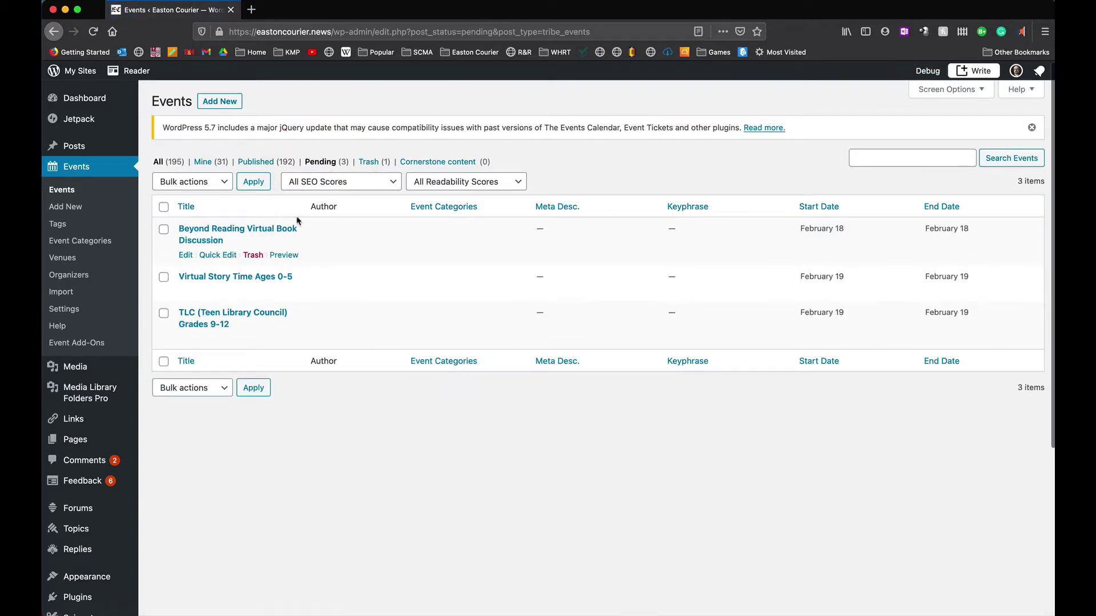
mouse_move(226, 246)
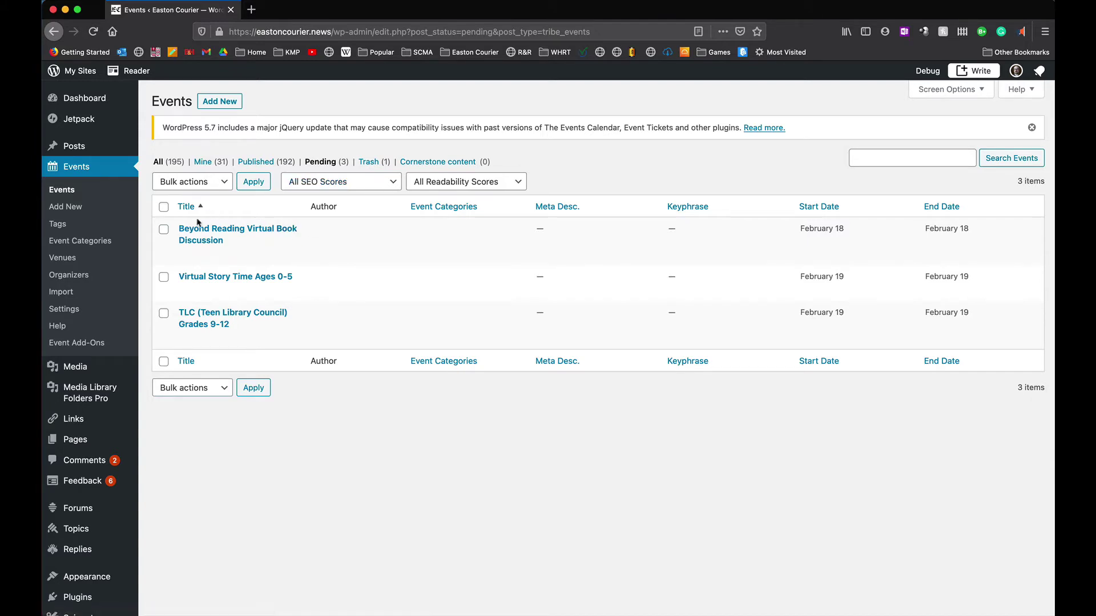
right_click(217, 231)
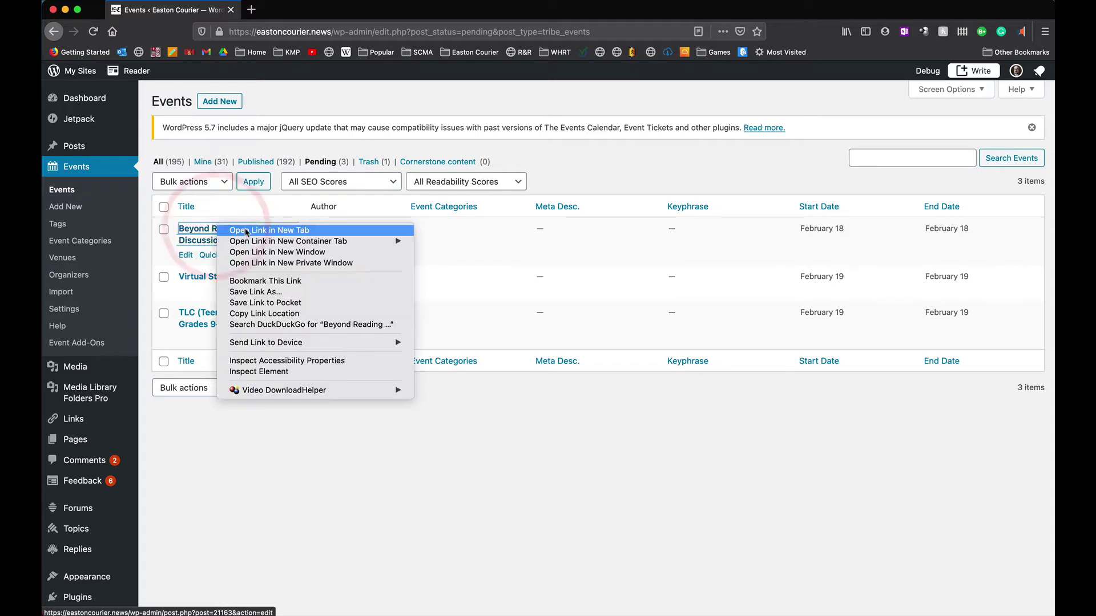
click(246, 230)
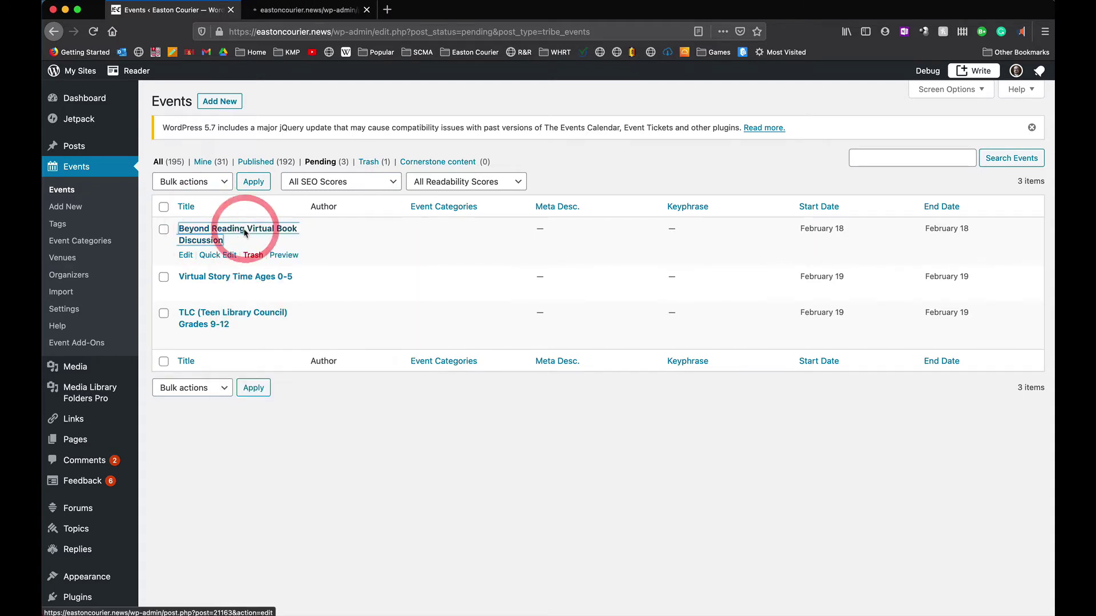
Review the Beyond Reading edit page: Pending Review, 2021-02-18, 7:00pm-8:00pm, with description and contact line
click(285, 11)
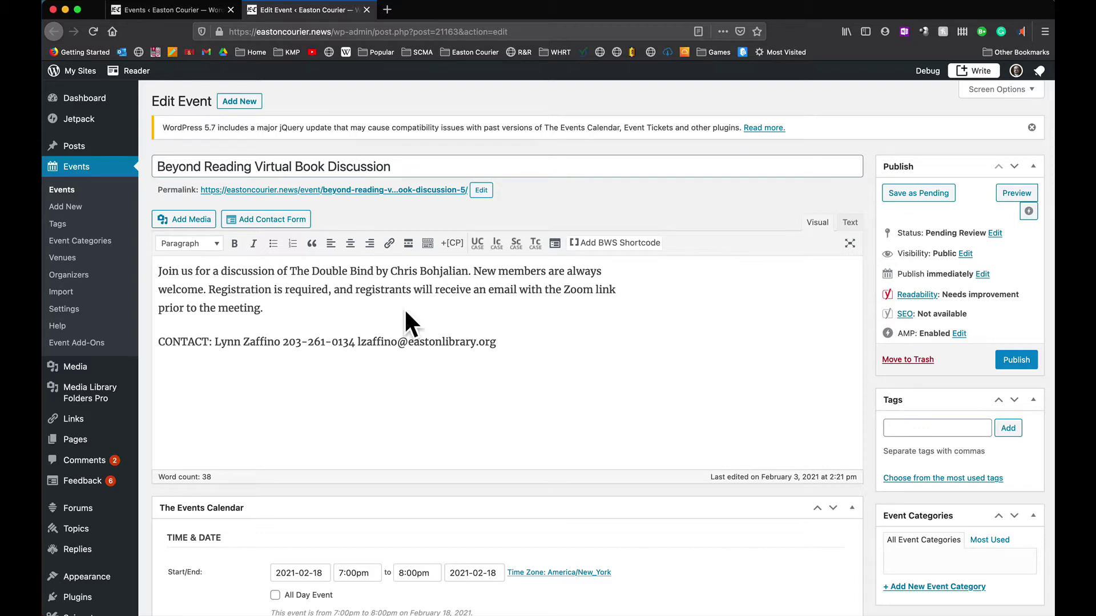
scroll(397, 308, down, 2)
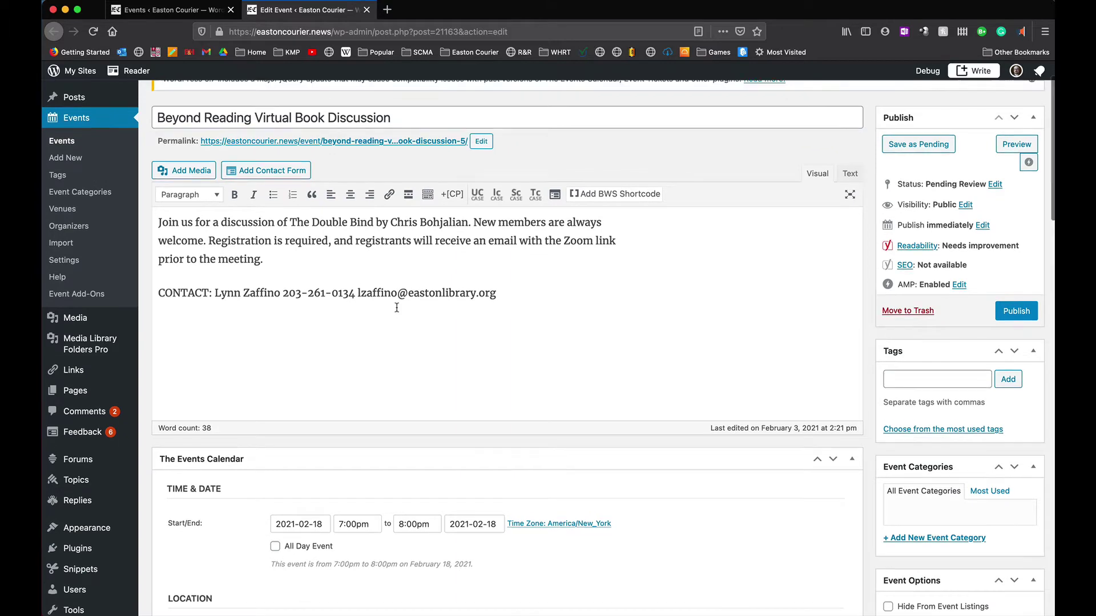
scroll(397, 308, up, 2)
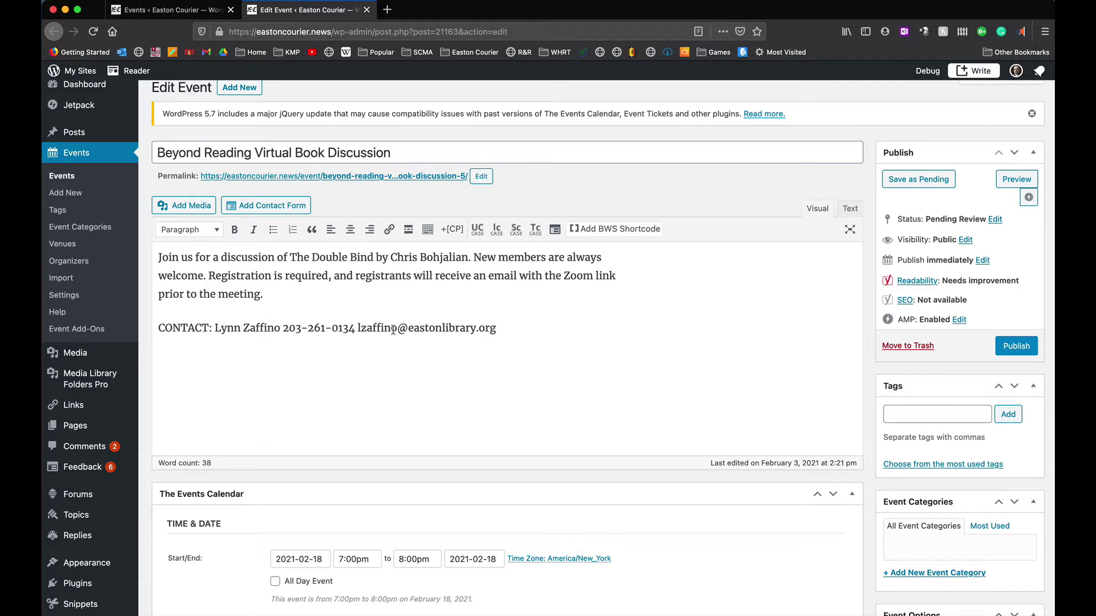
Turn the contact e-mail address in the Beyond Reading description into a mailto link
drag(358, 328, 496, 329)
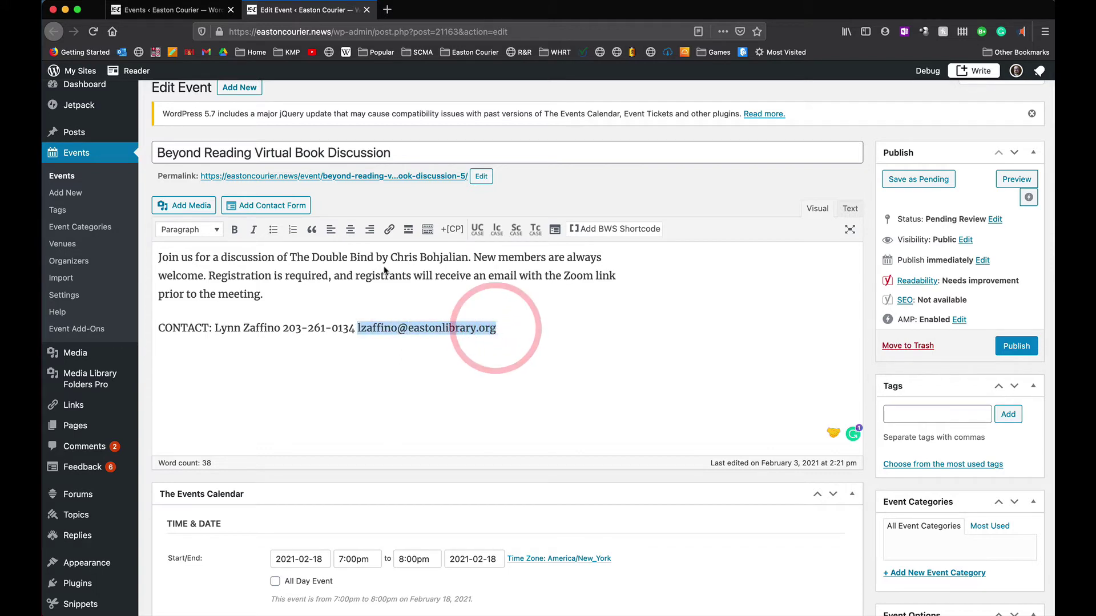
click(389, 230)
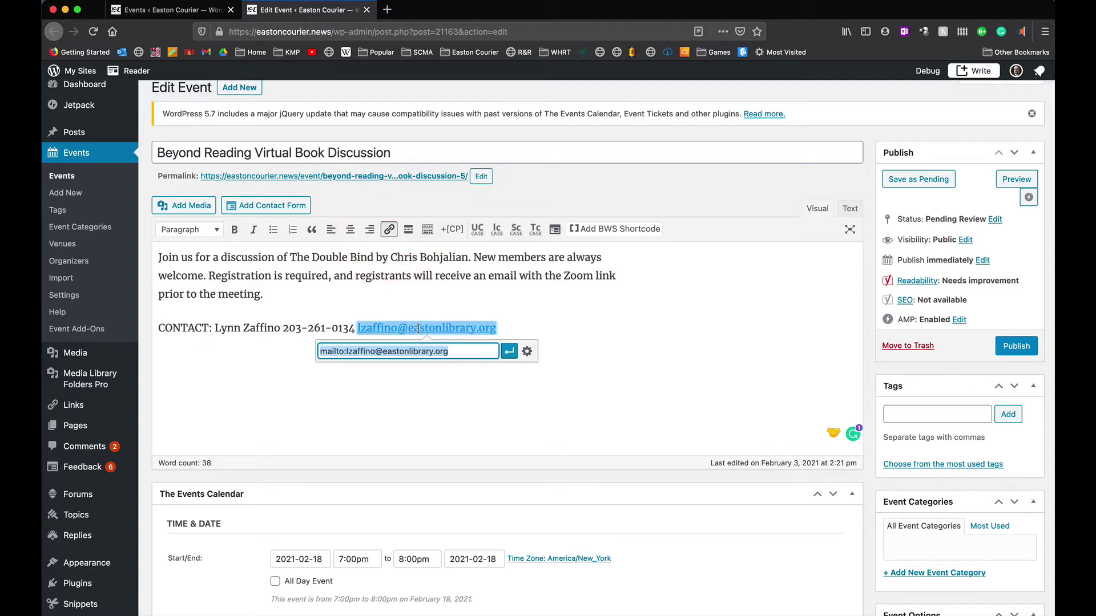
click(510, 352)
click(554, 315)
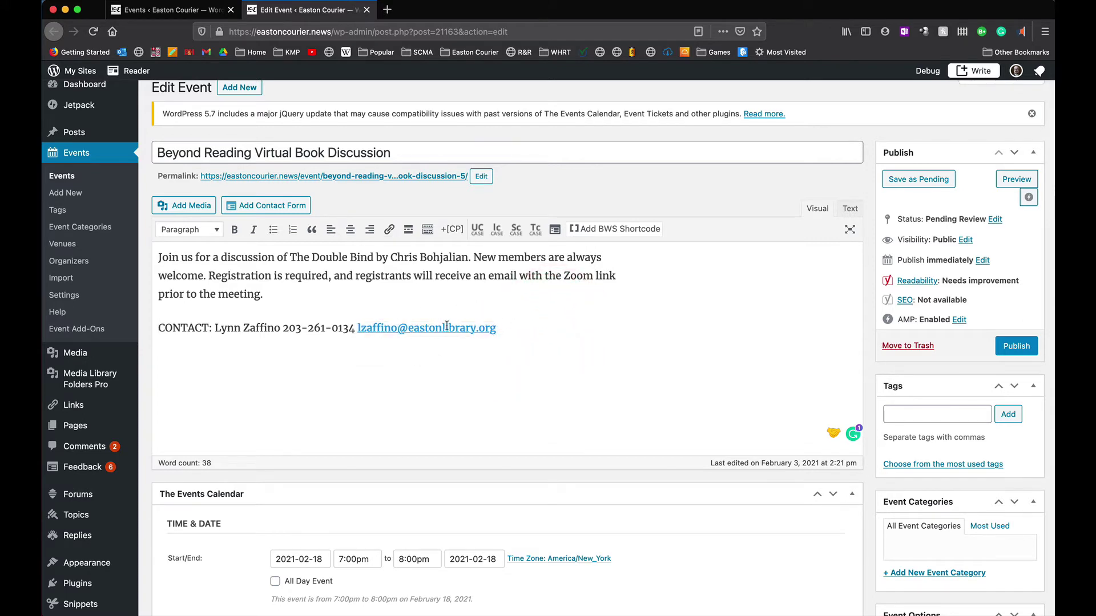
Check the event settings: Easton Public Library venue and organizer, Eventkeeper website URL, no cost
scroll(563, 378, down, 5)
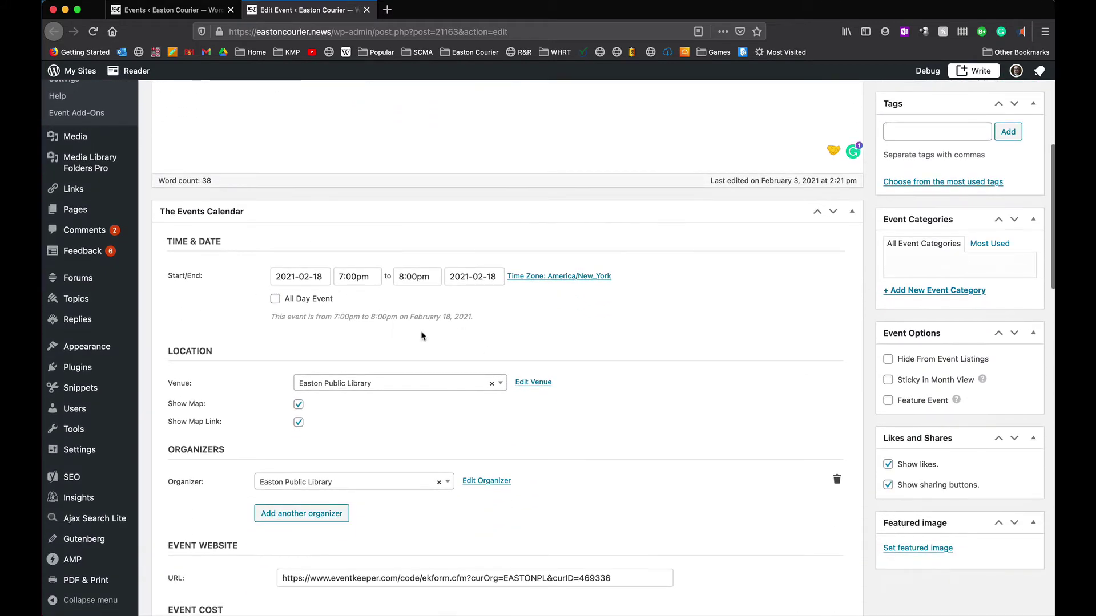
scroll(485, 409, down, 4)
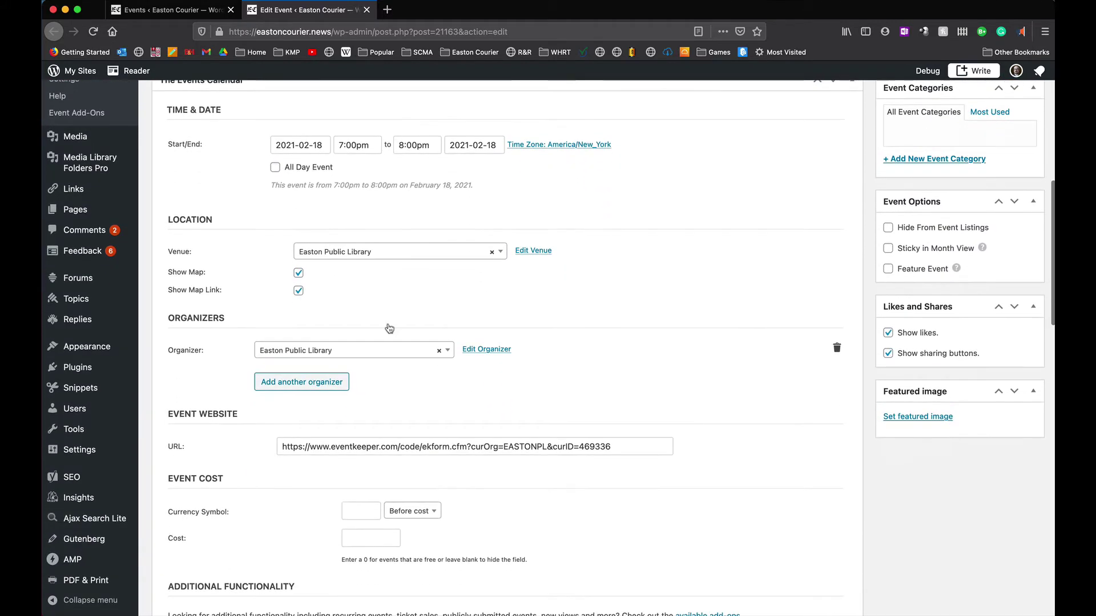
scroll(377, 342, down, 2)
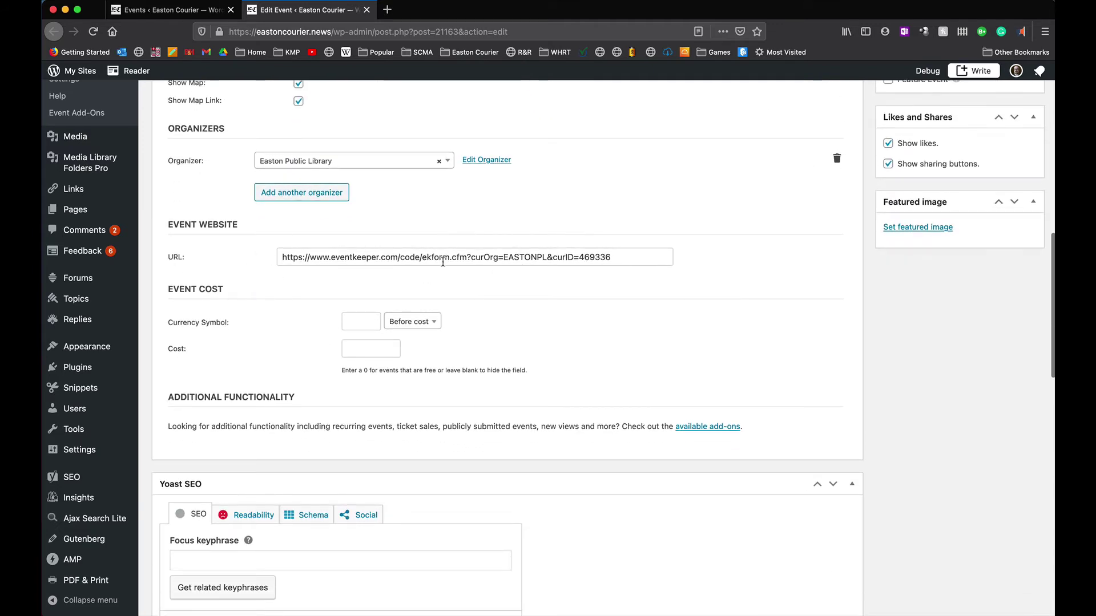
scroll(518, 286, down, 3)
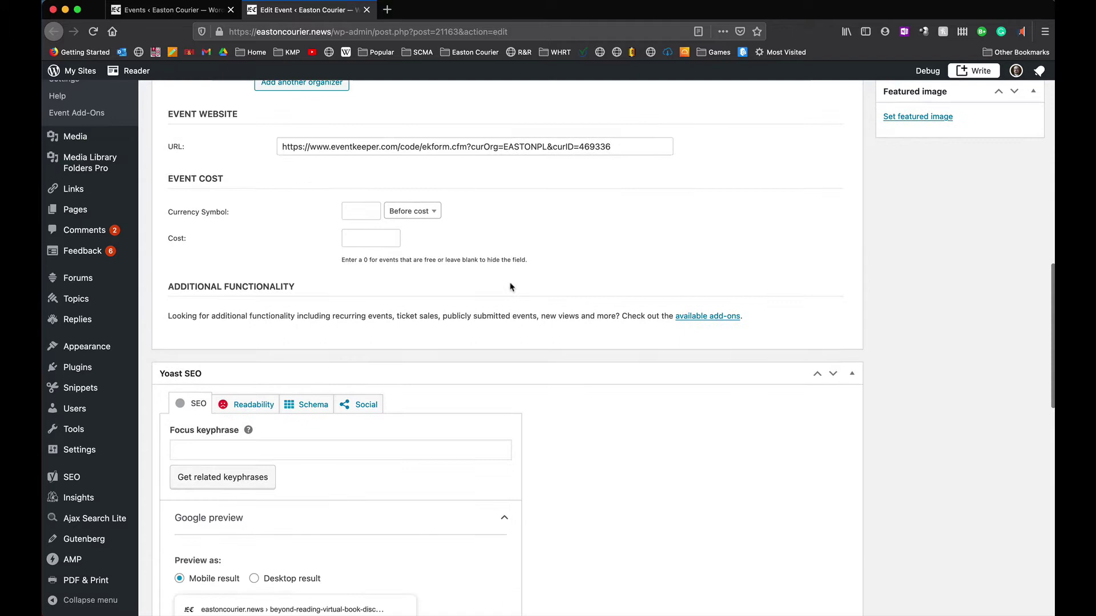
scroll(444, 220, up, 7)
scroll(444, 220, up, 7)
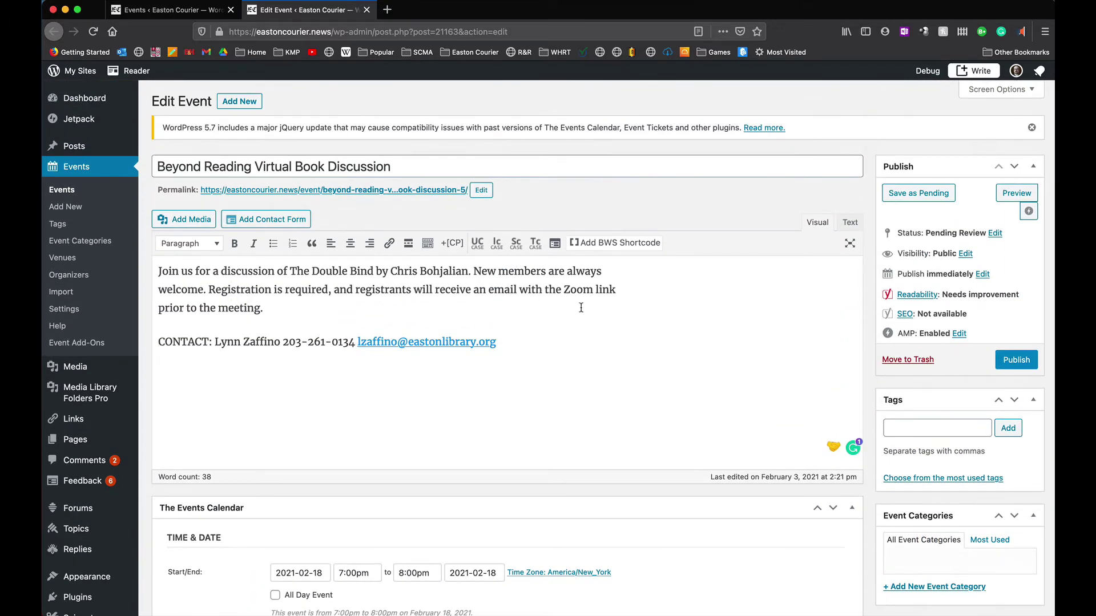
Publish Beyond Reading, open Virtual Story Time Ages 0-5 in a new tab, and confirm Beyond Reading is Published
click(1018, 364)
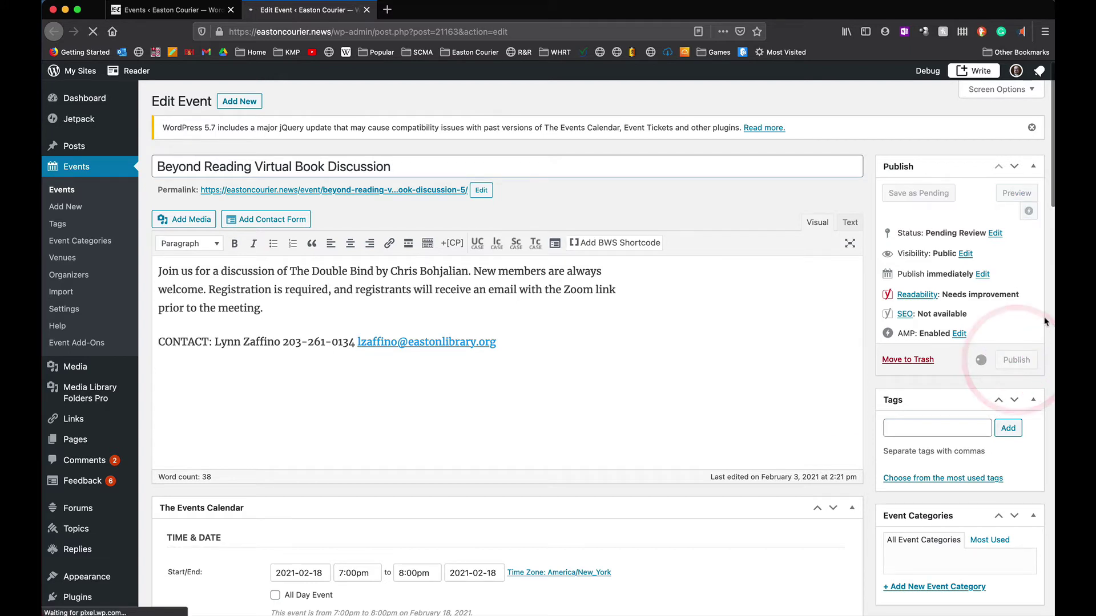
click(165, 16)
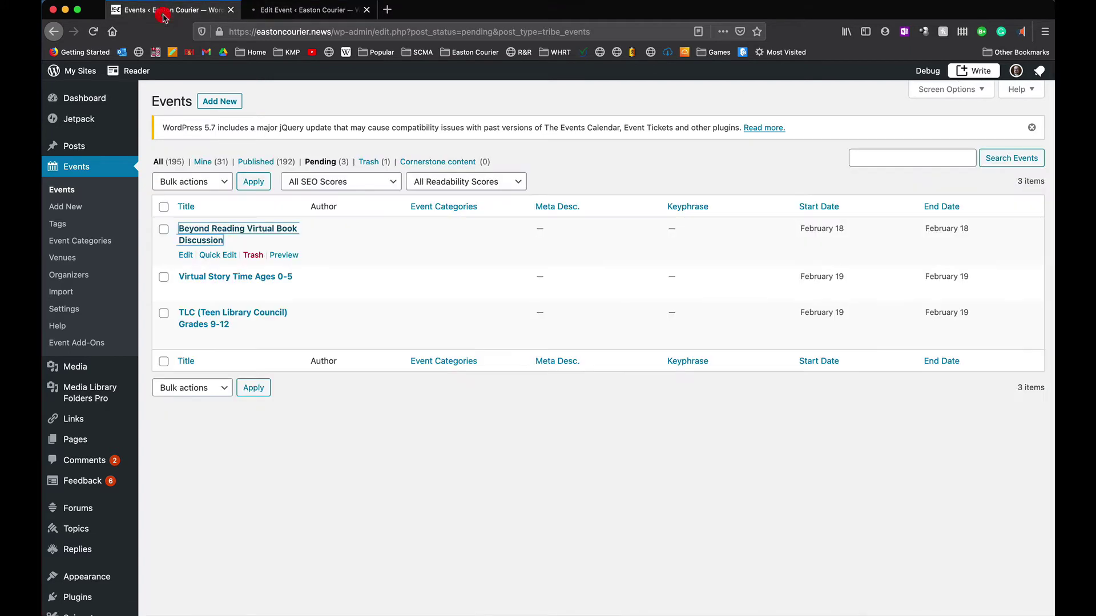
right_click(248, 277)
click(282, 285)
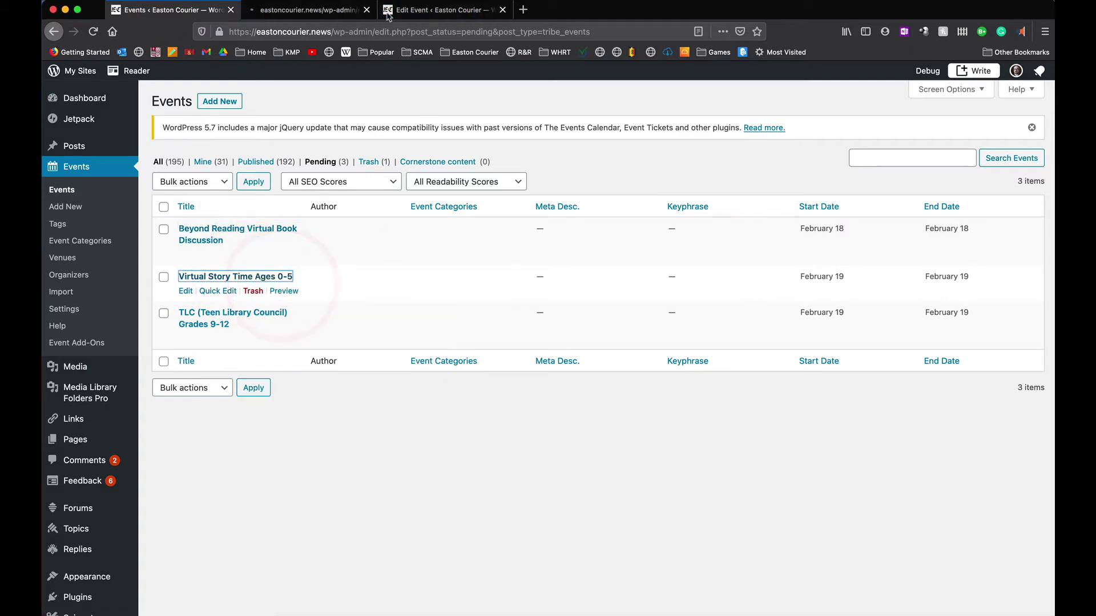
click(461, 17)
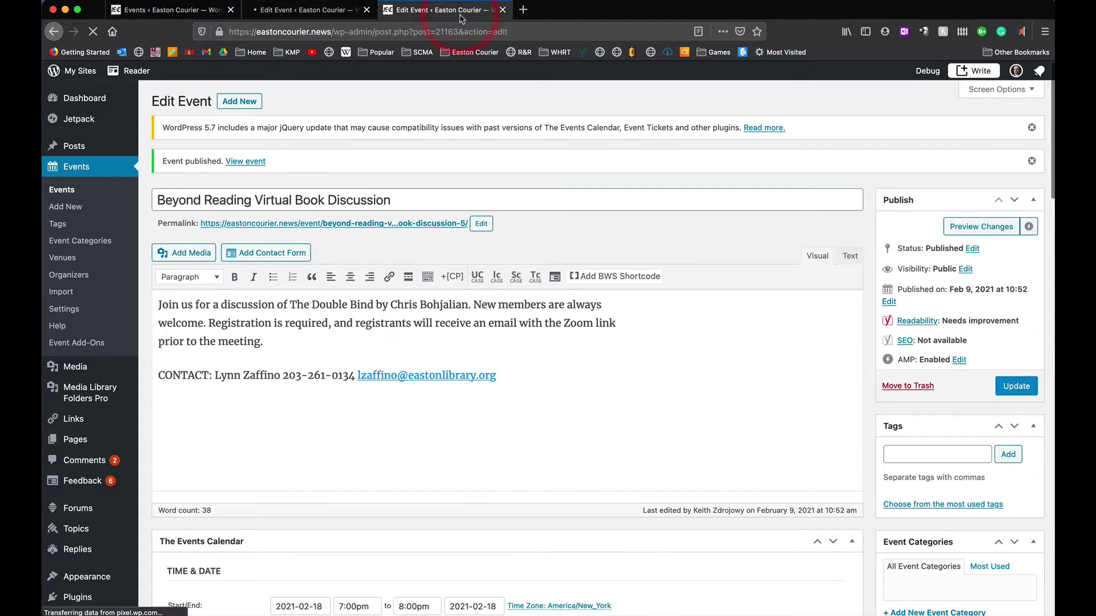
Link the Virtual Story Time Ages 0-5 contact e-mail as mailto, check the website URL, and publish
click(319, 17)
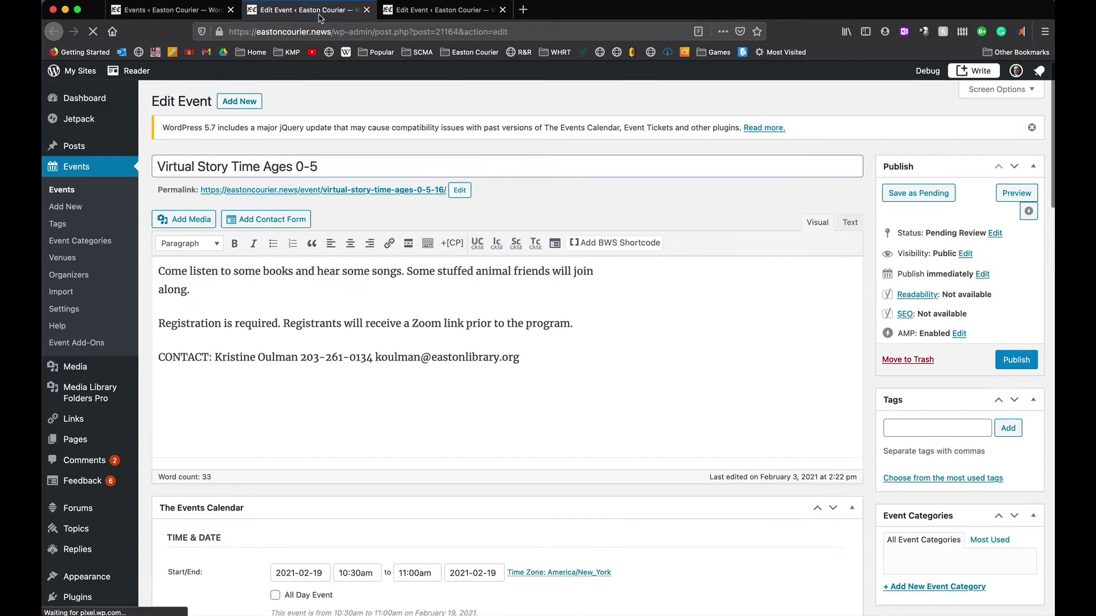
click(374, 357)
drag(376, 357, 521, 357)
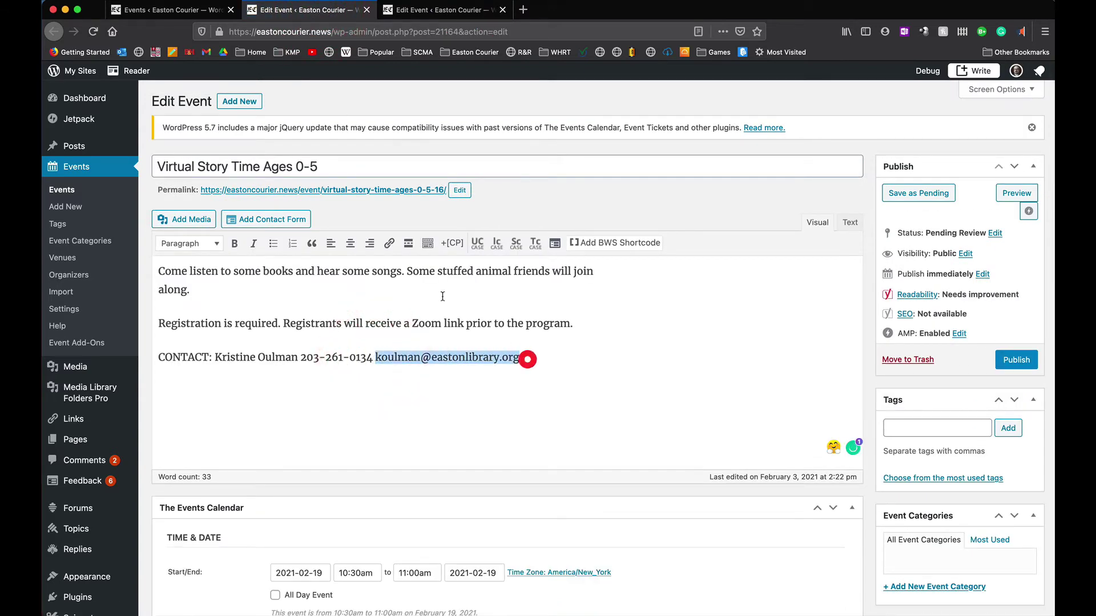
click(389, 243)
click(529, 380)
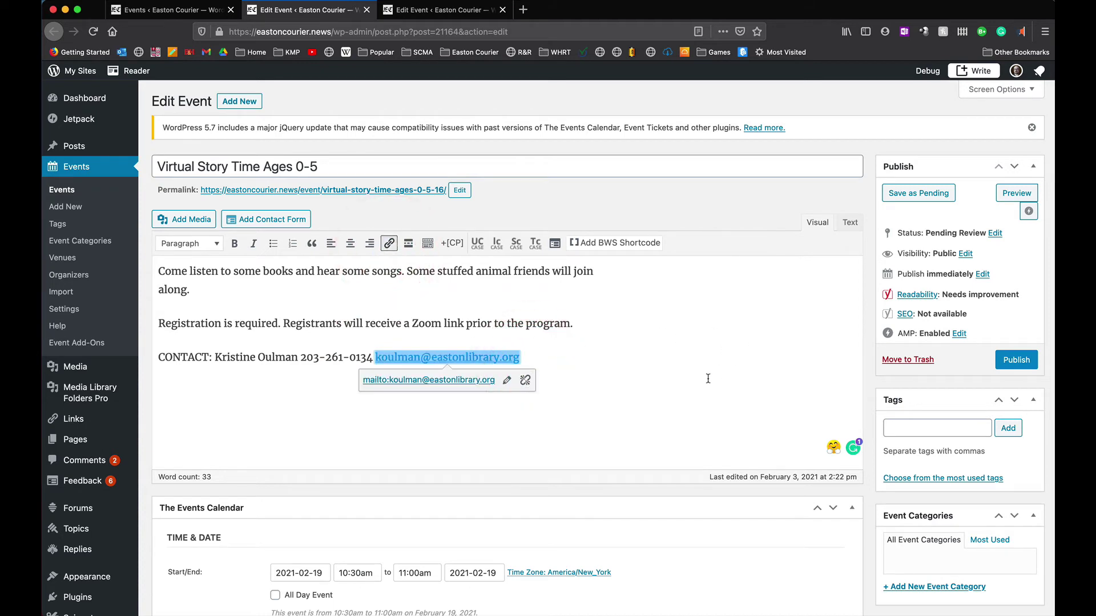
scroll(600, 319, down, 6)
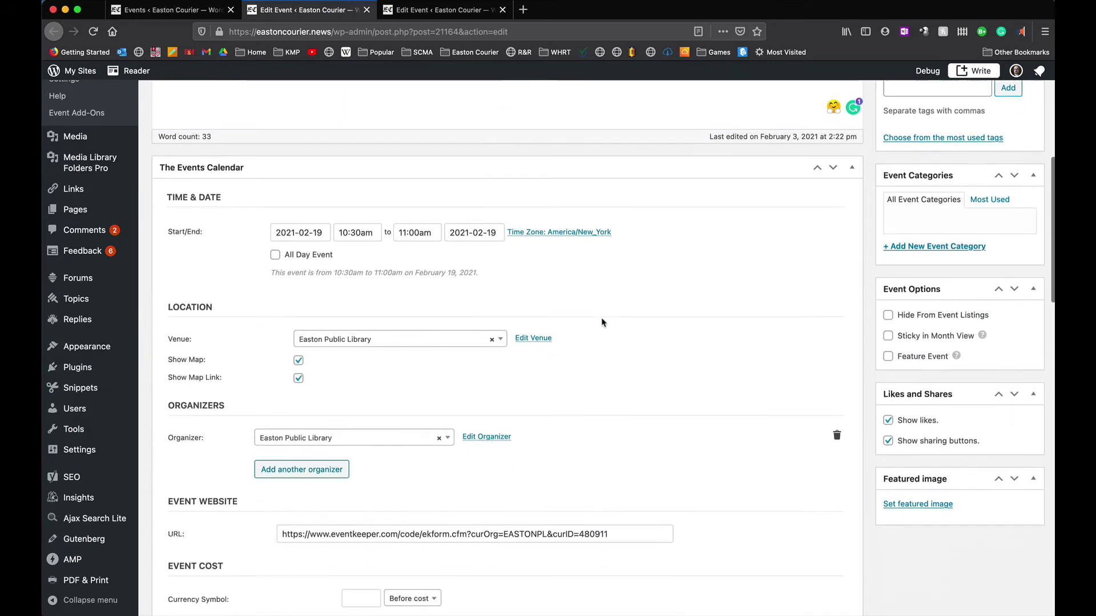
scroll(601, 323, up, 7)
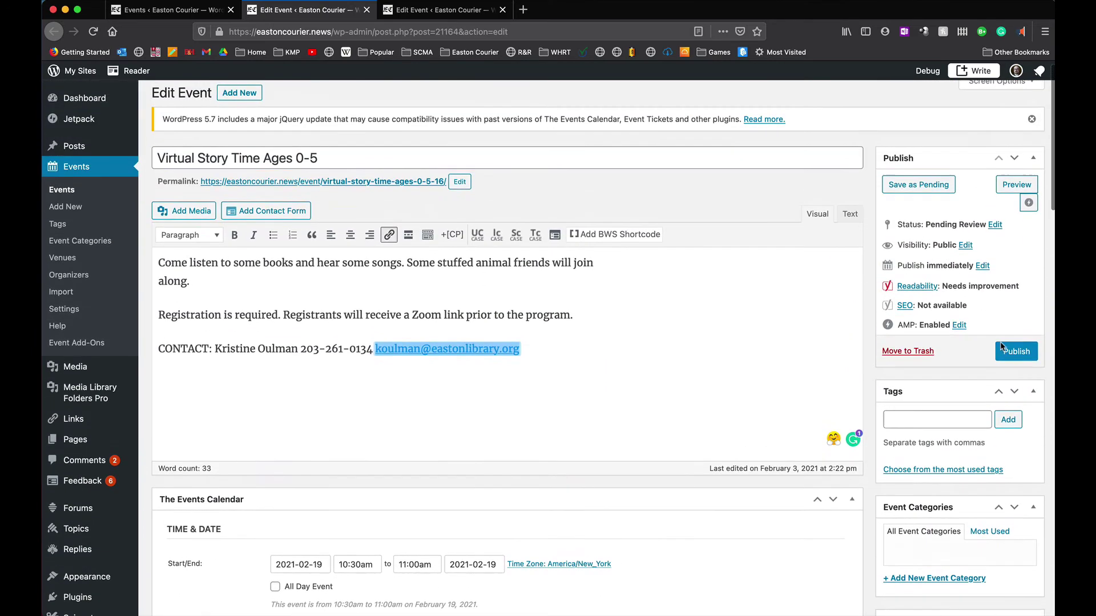
click(1006, 350)
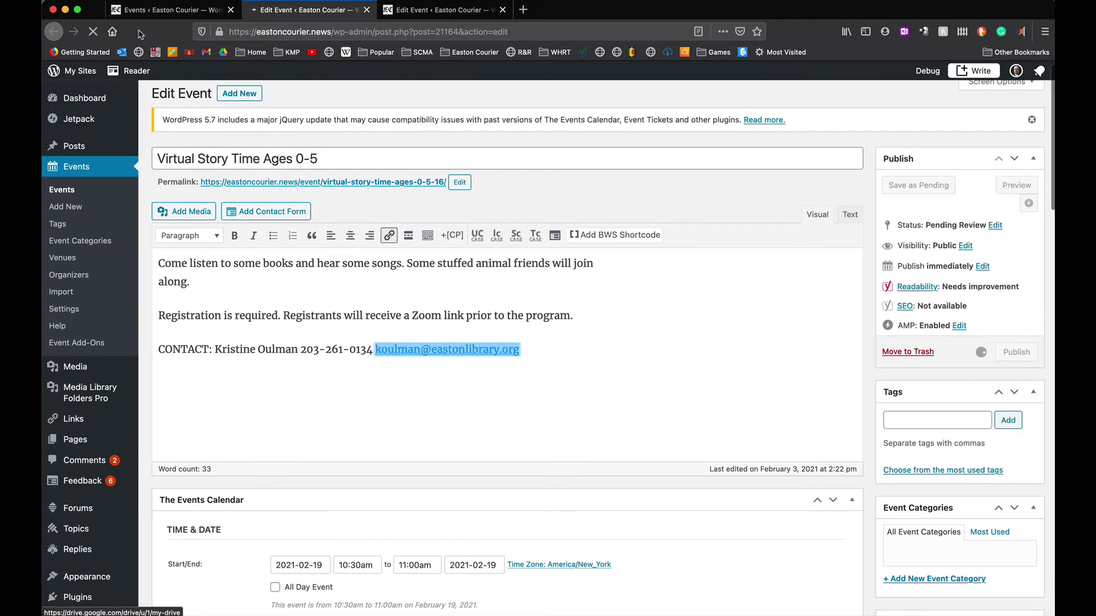
Open the pending TLC (Teen Library Council) Grades 9-12 event in a new editor tab
click(163, 9)
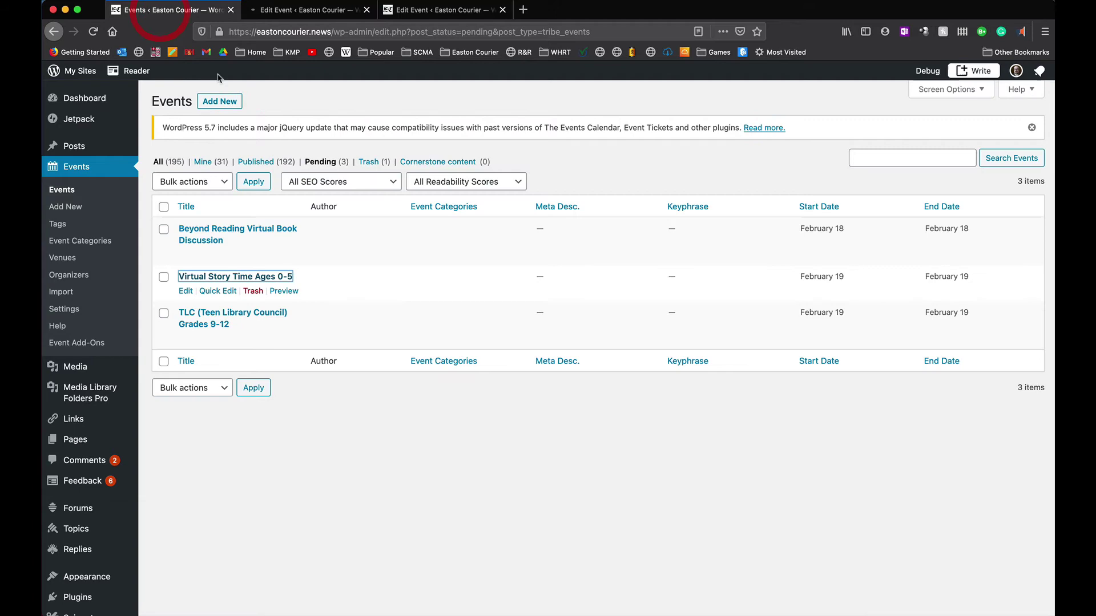
right_click(226, 311)
click(250, 315)
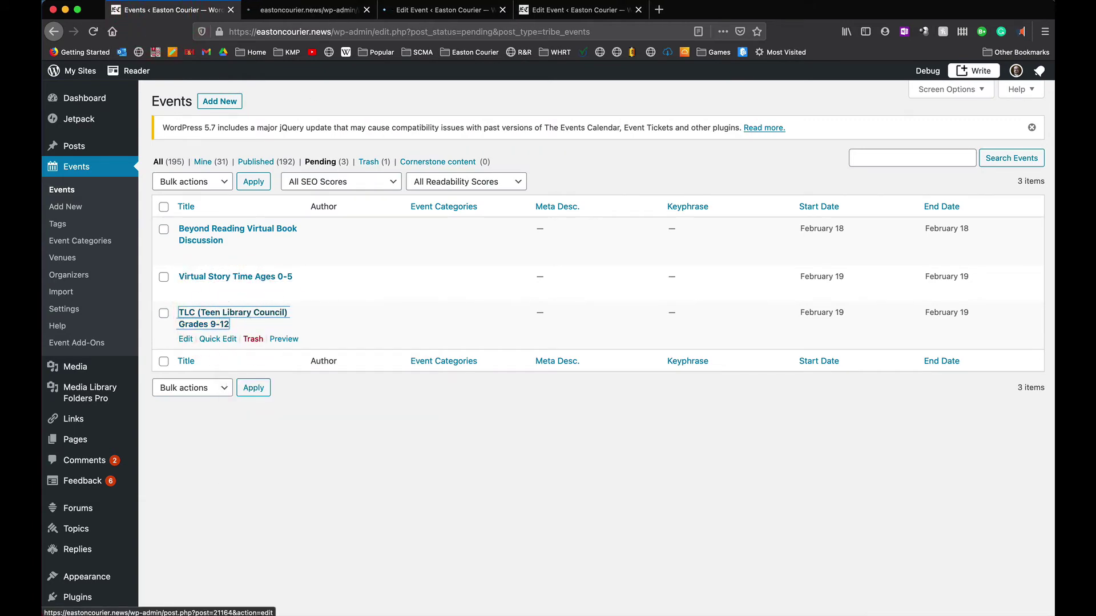
click(282, 10)
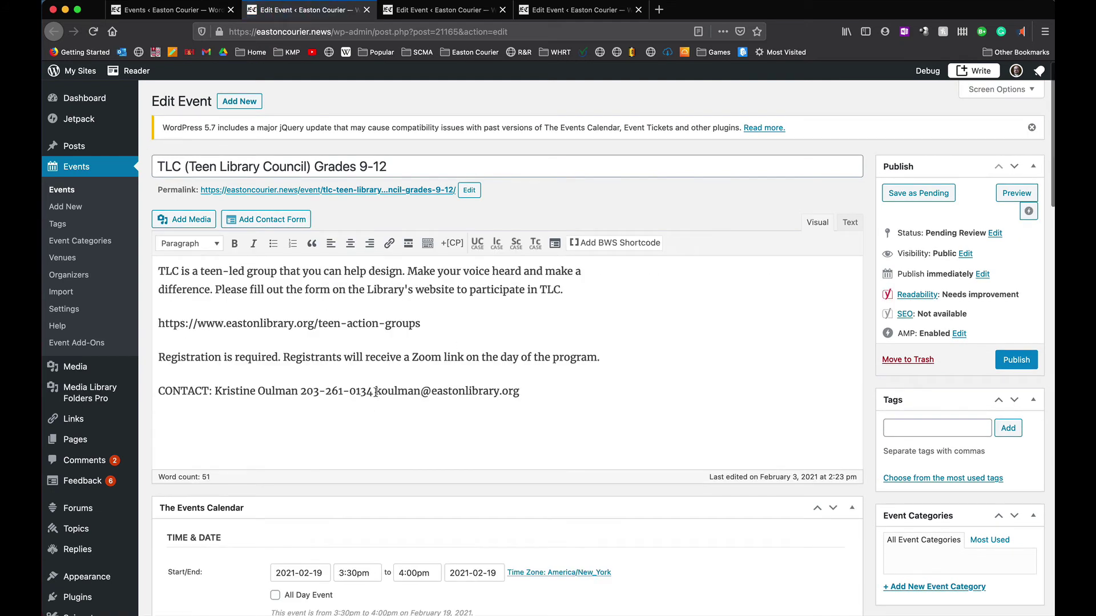
Link the TLC event's contact e-mail as mailto and publish the event
drag(375, 392, 520, 393)
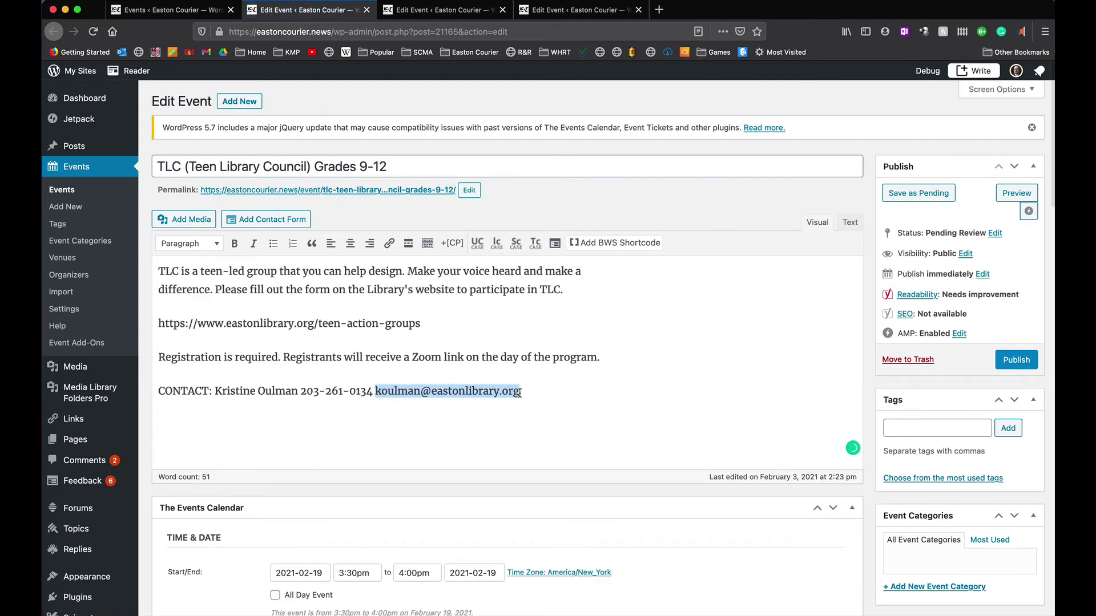
click(389, 244)
click(528, 413)
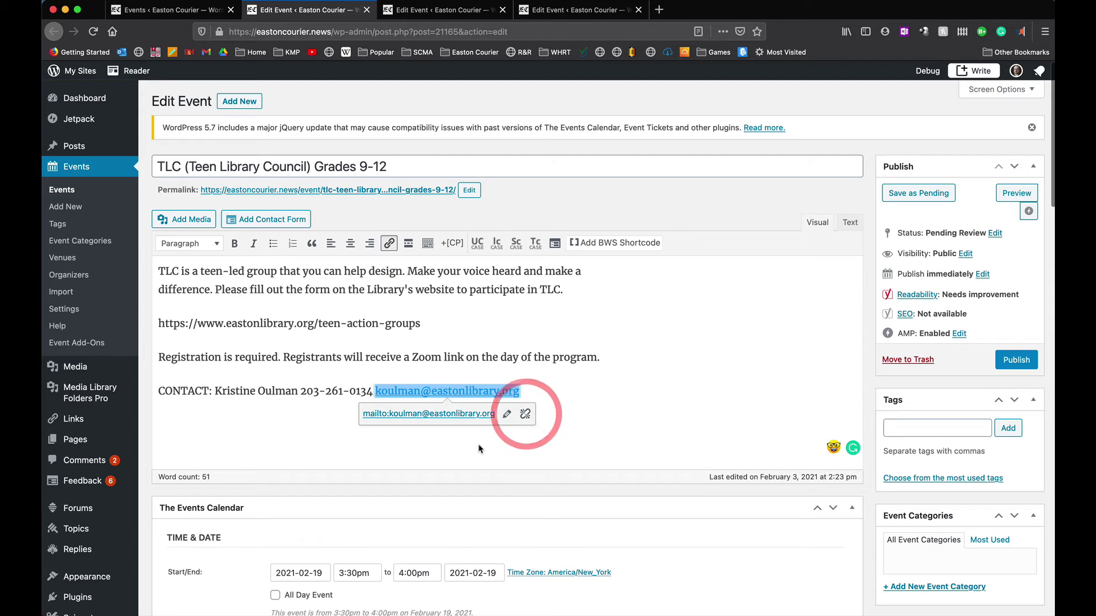
click(622, 387)
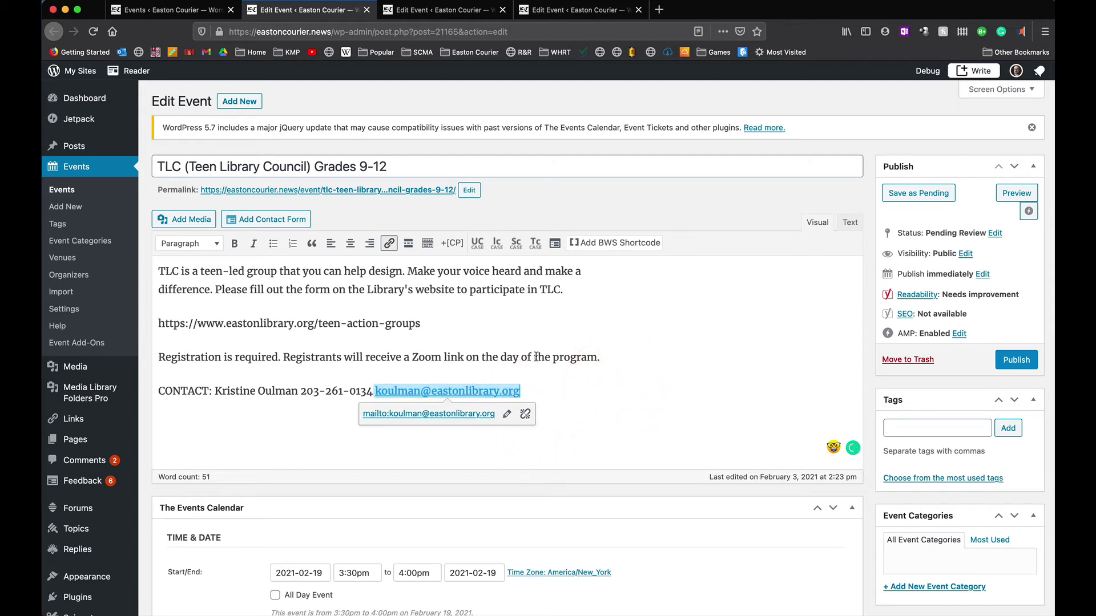
click(1005, 361)
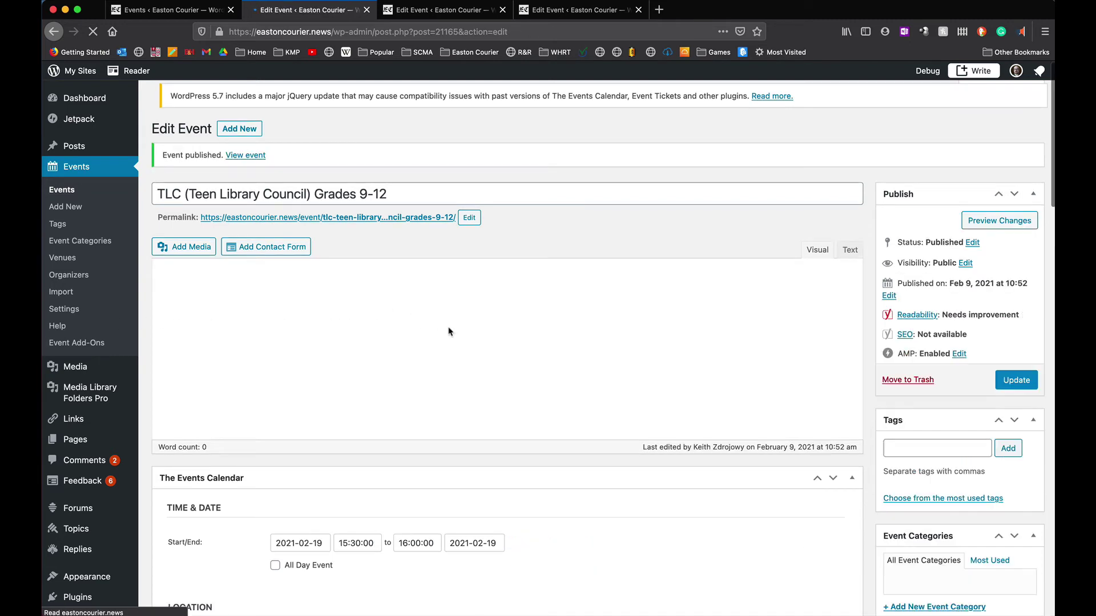
Link the teen-action-groups web address in the TLC description and update the event
drag(420, 357, 158, 357)
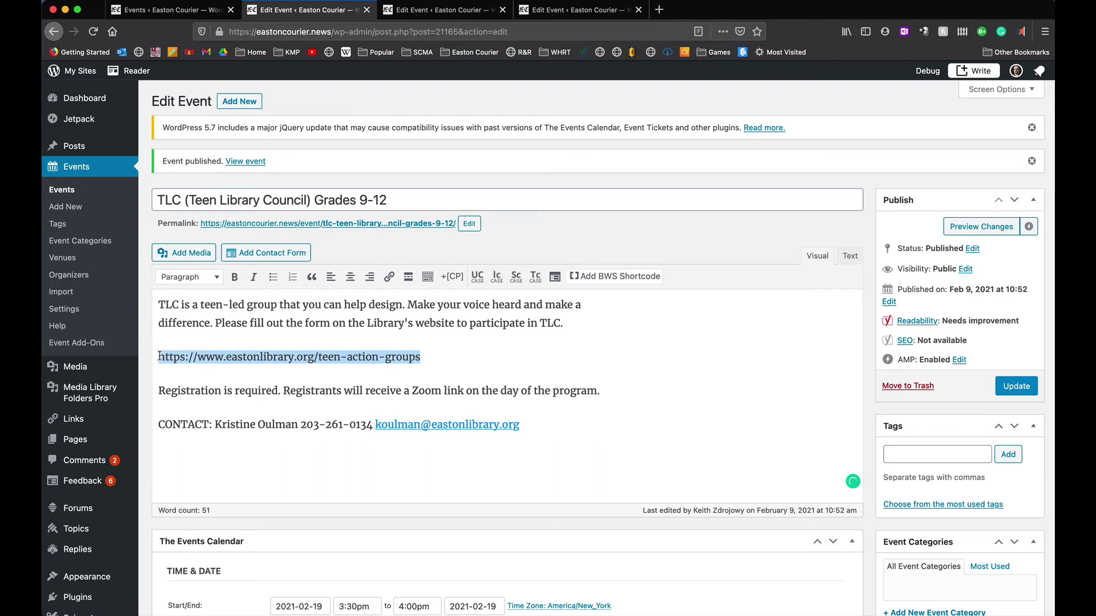
click(389, 279)
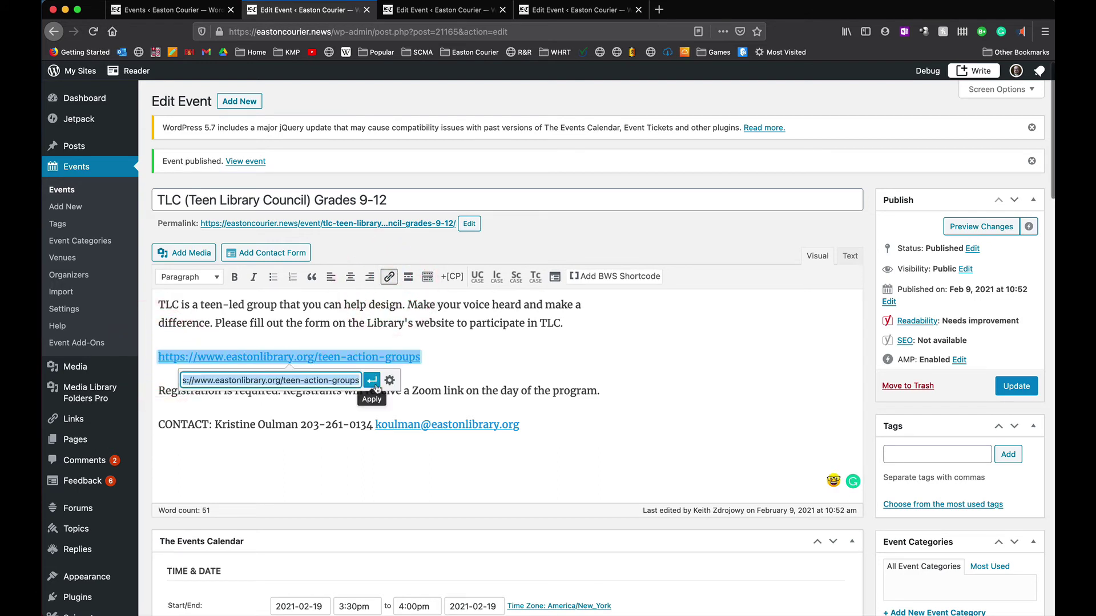
click(374, 381)
click(745, 357)
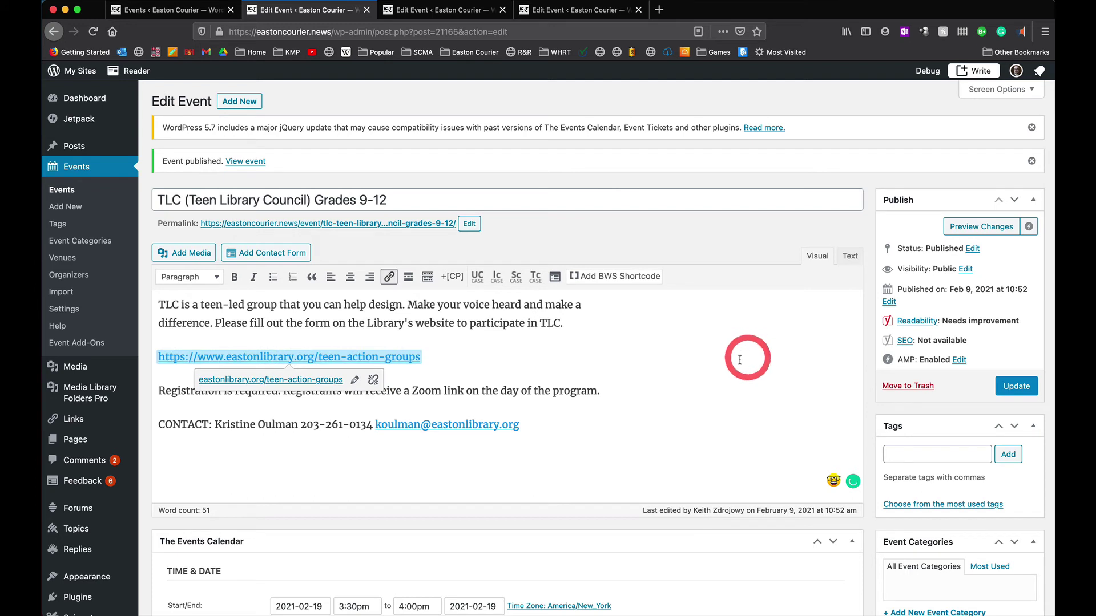
click(1016, 385)
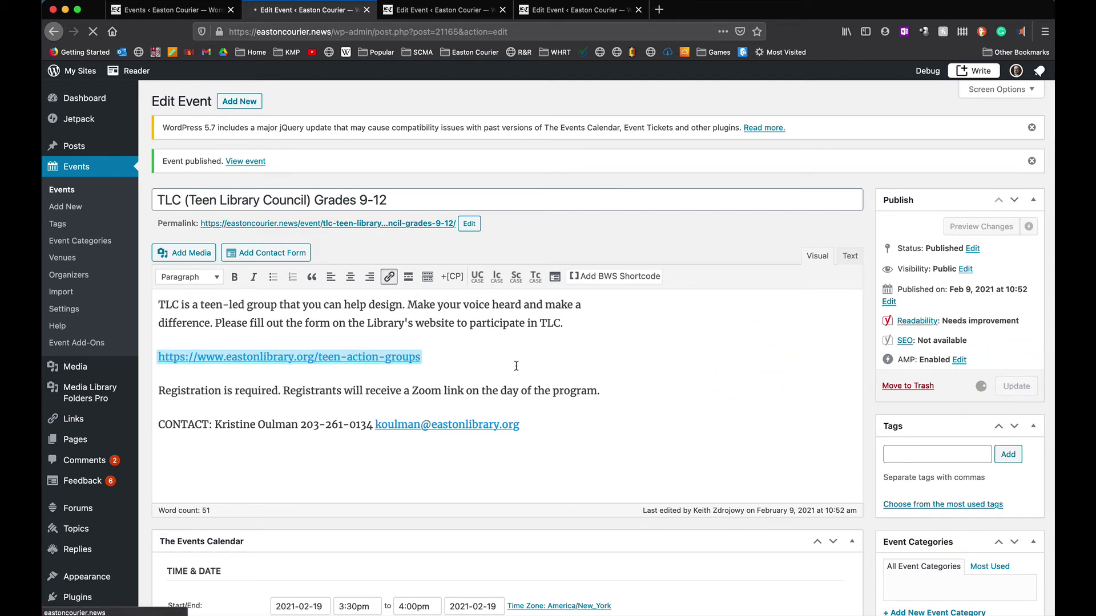
Confirm no events remain pending, then list All (195) events sorted by start date
click(150, 11)
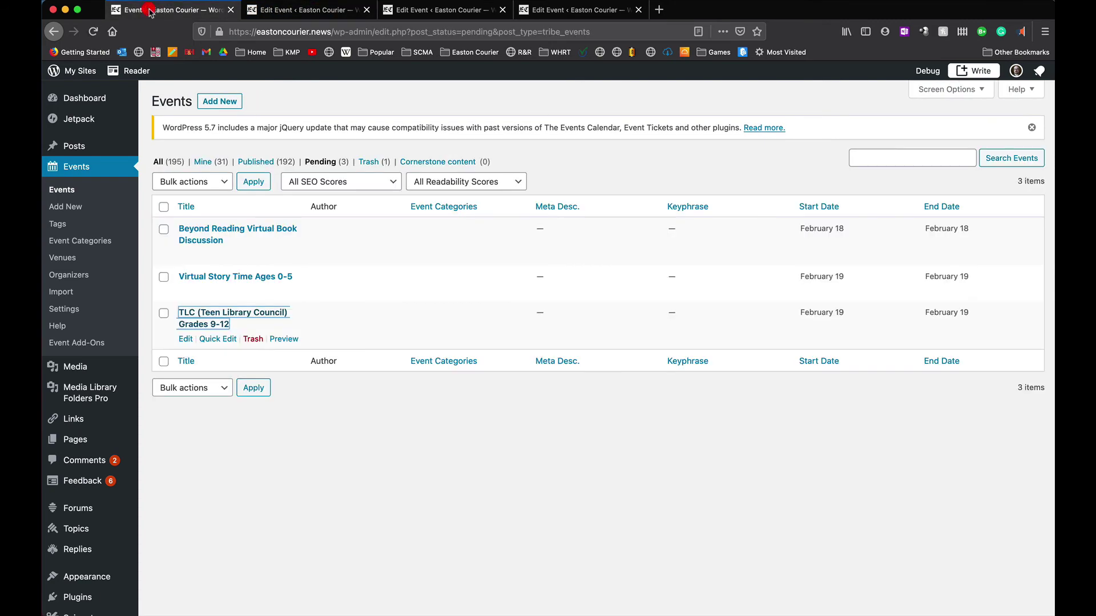
click(328, 163)
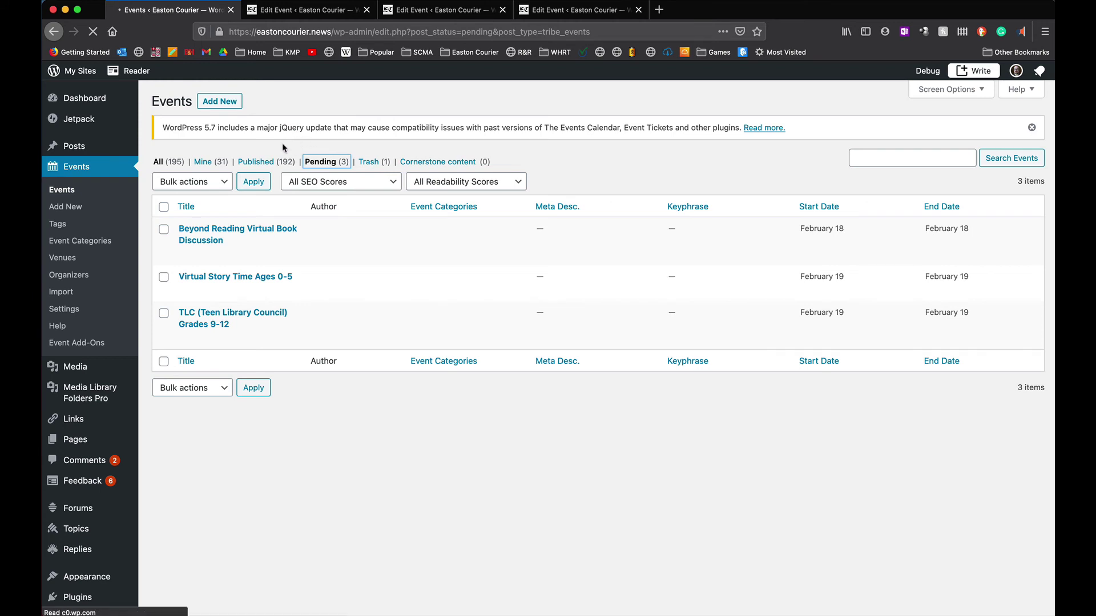
click(165, 163)
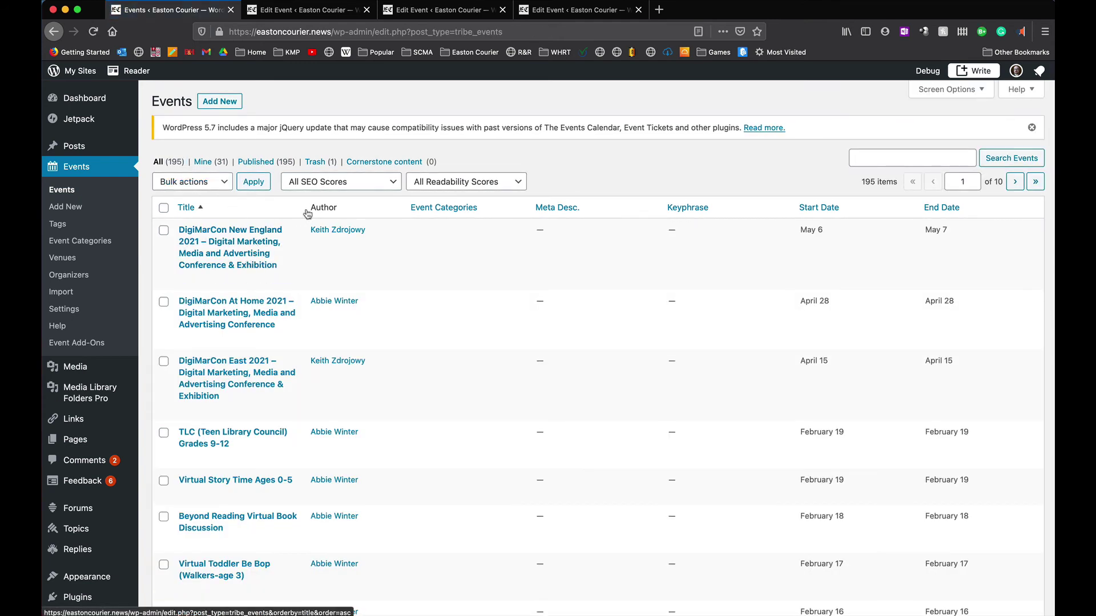
click(803, 208)
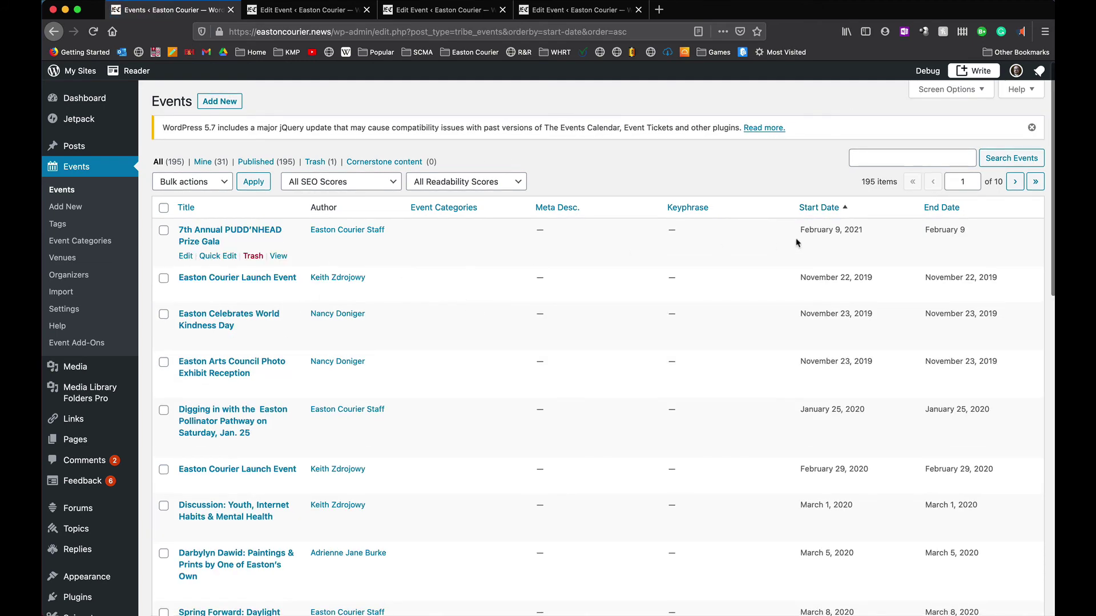
scroll(696, 350, down, 5)
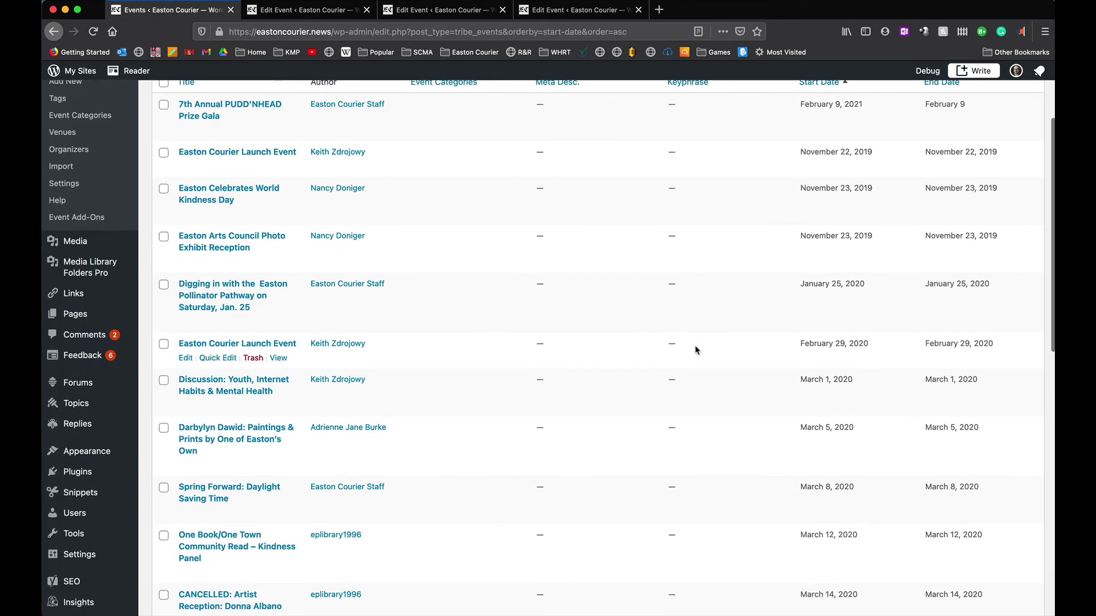
scroll(696, 349, down, 2)
scroll(656, 296, up, 6)
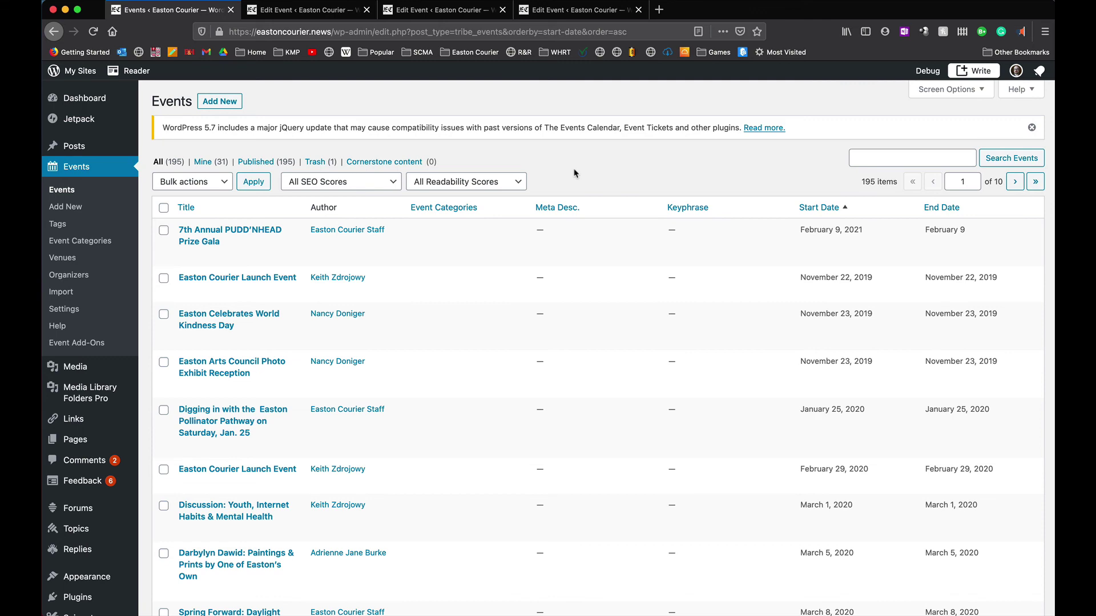
Go from the Easton Courier front page to Events and show the February 2021 calendar
click(471, 52)
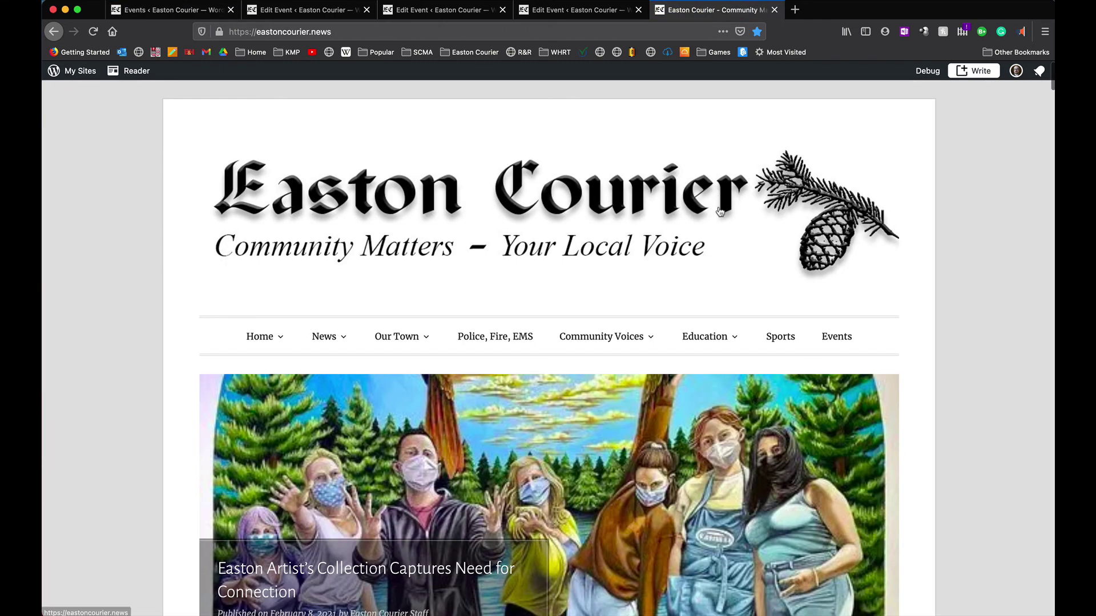
click(838, 340)
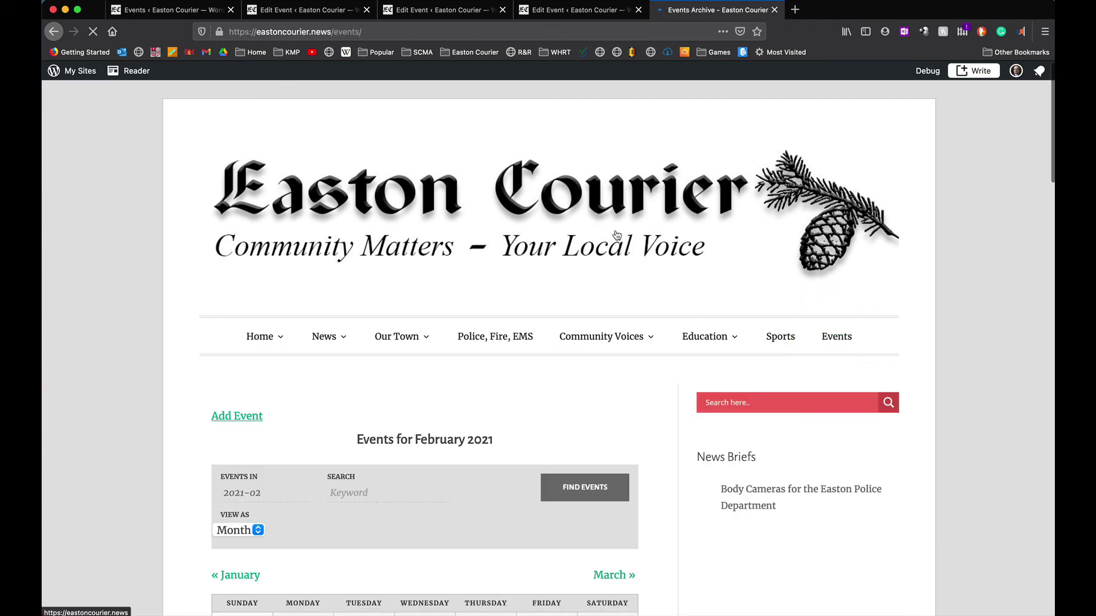
scroll(619, 236, down, 1)
scroll(619, 237, down, 10)
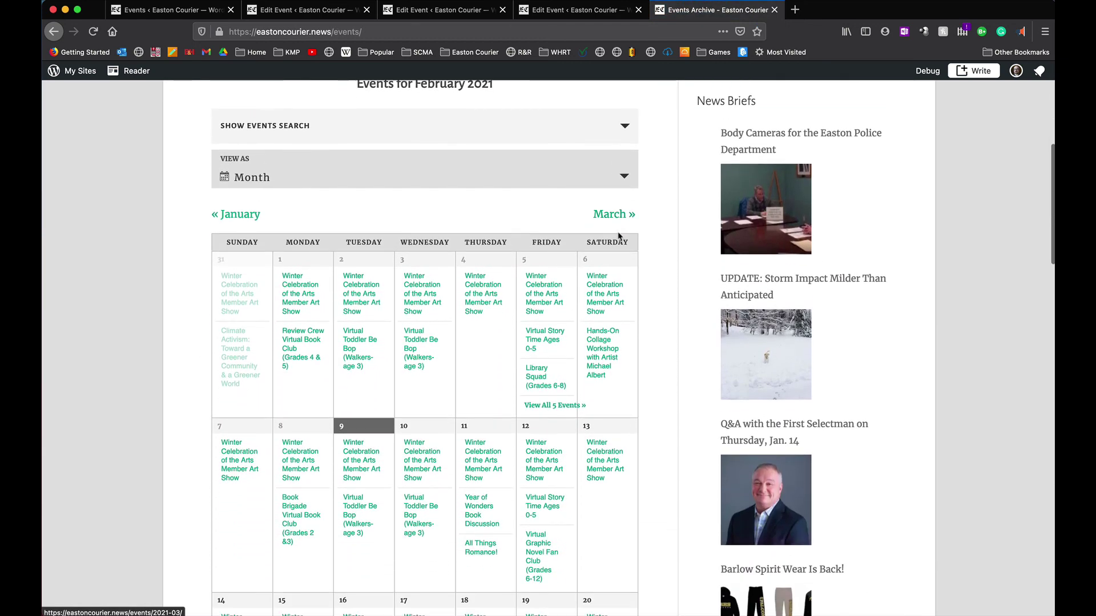